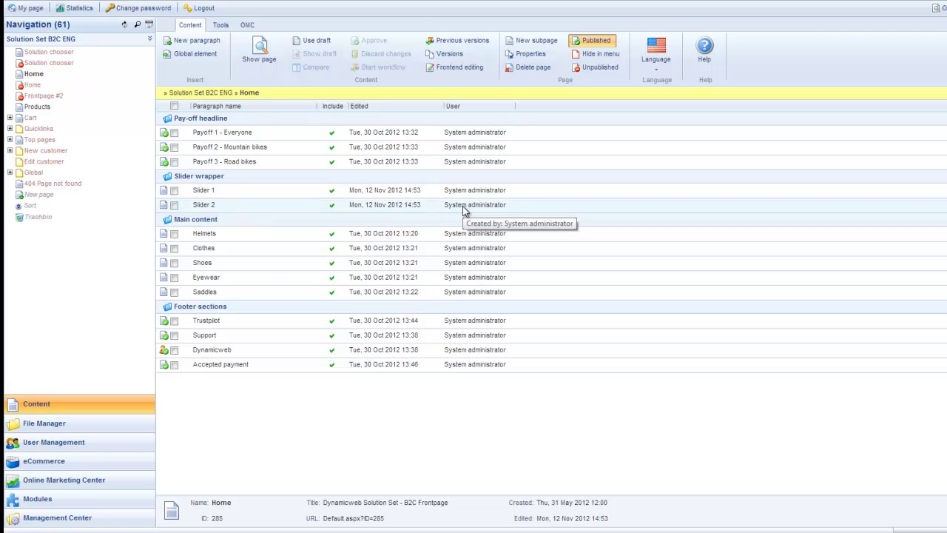
- Set up a content based split test for the Home page with placing an order as the conversion goal
{"action": "left_click", "coordinate": [247, 27]}
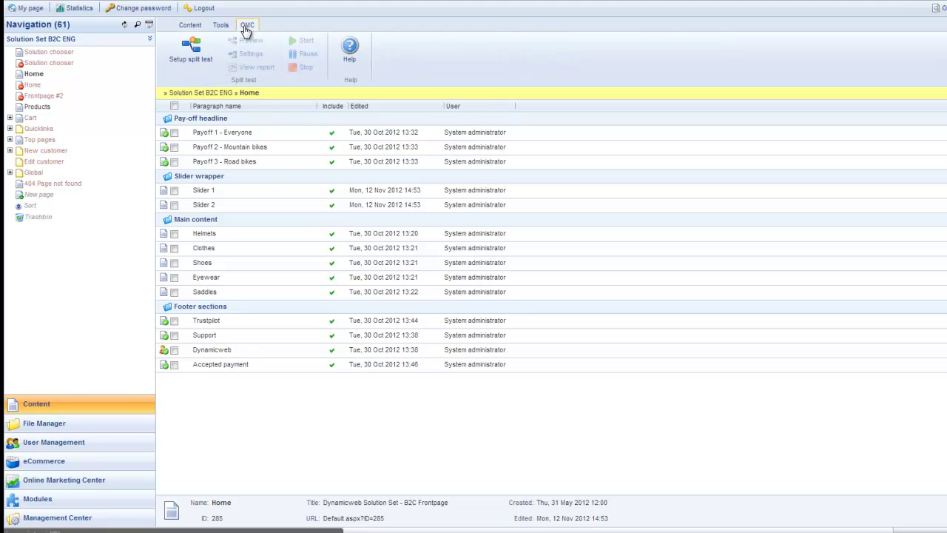
{"action": "left_click", "coordinate": [200, 48]}
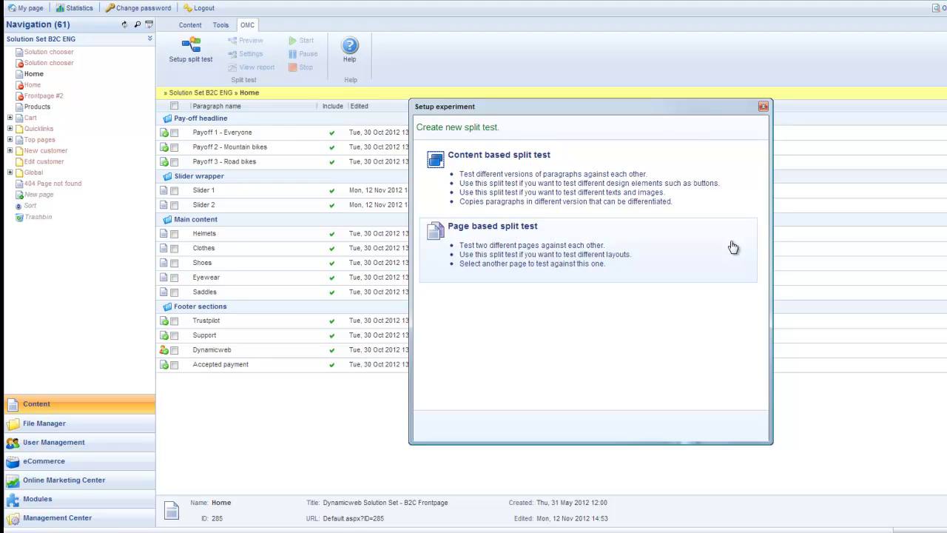
{"action": "left_click", "coordinate": [733, 191]}
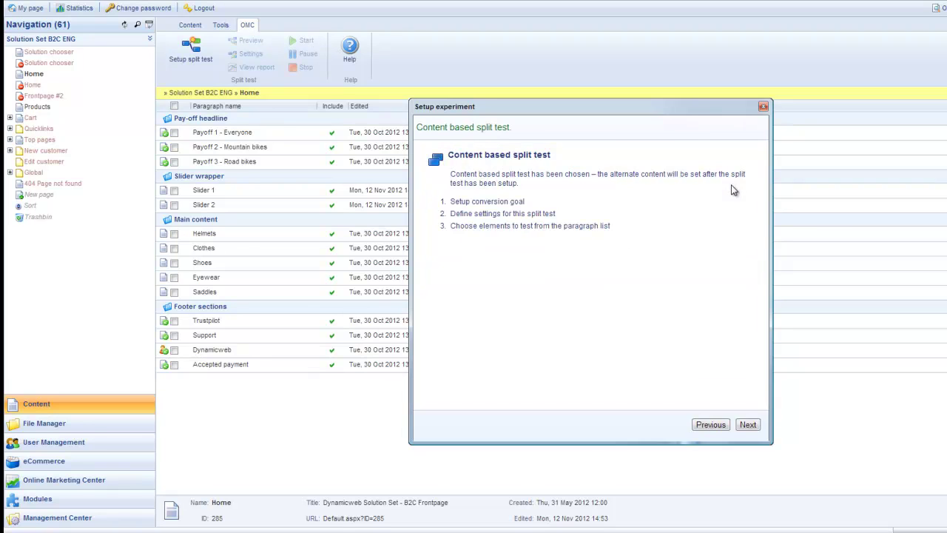
{"action": "left_click", "coordinate": [747, 425]}
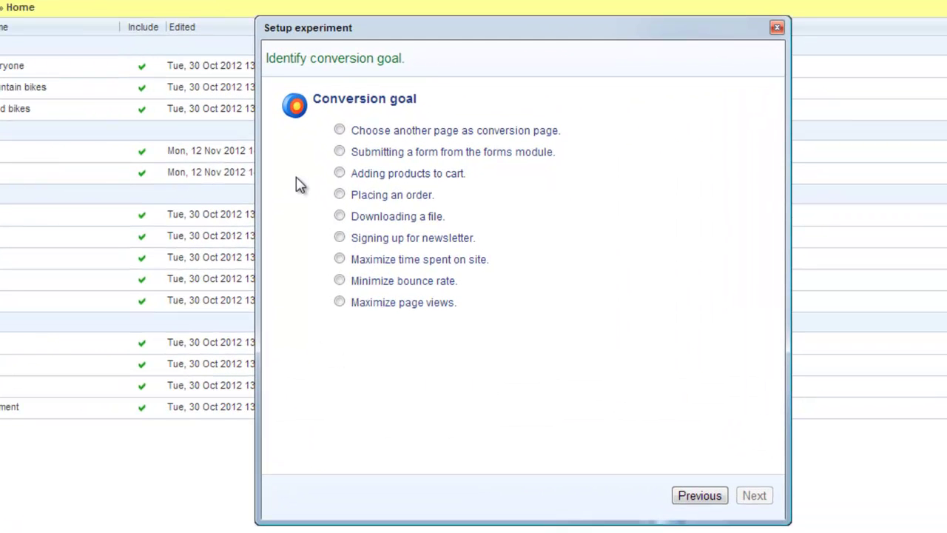
{"action": "left_click", "coordinate": [340, 194]}
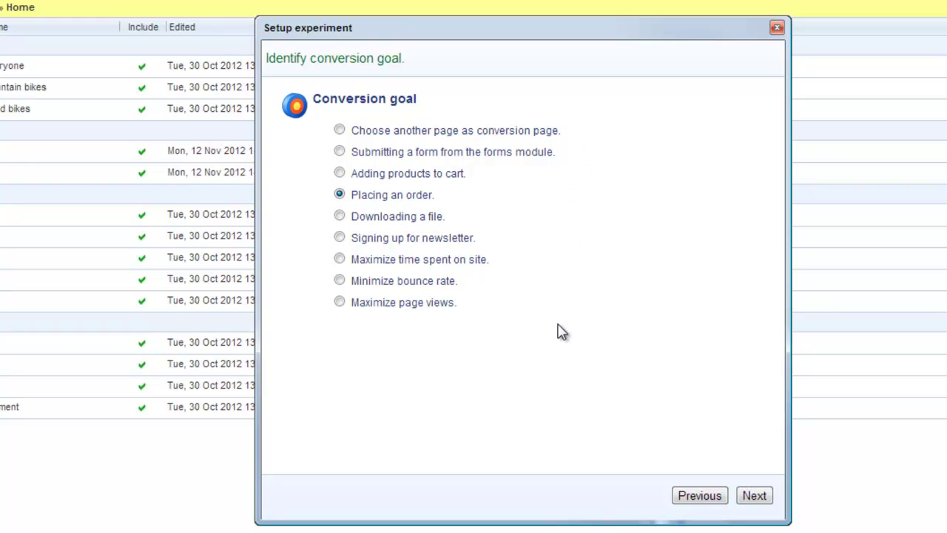
{"action": "left_click", "coordinate": [754, 495]}
- Name the split test "Home page" and save it with its default settings
{"action": "left_click", "coordinate": [470, 151]}
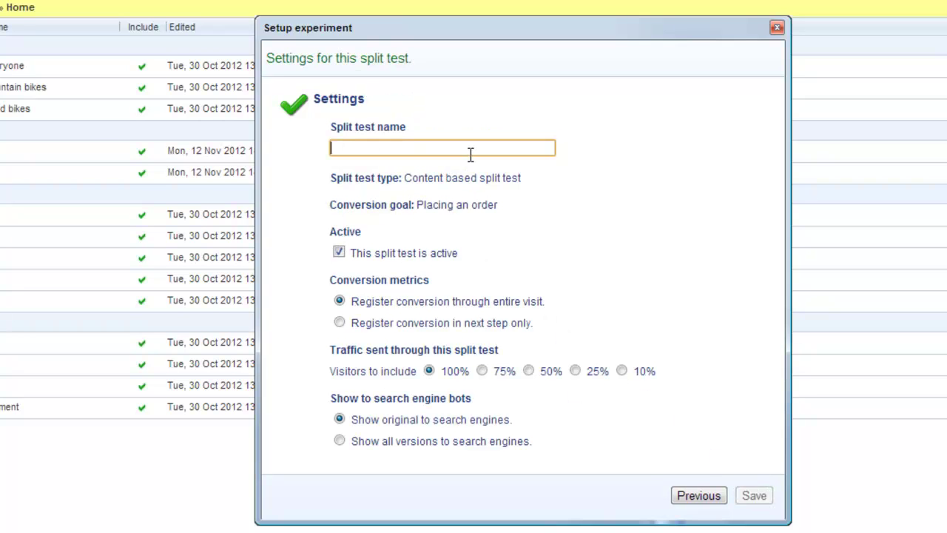
{"action": "type", "text": "Home page"}
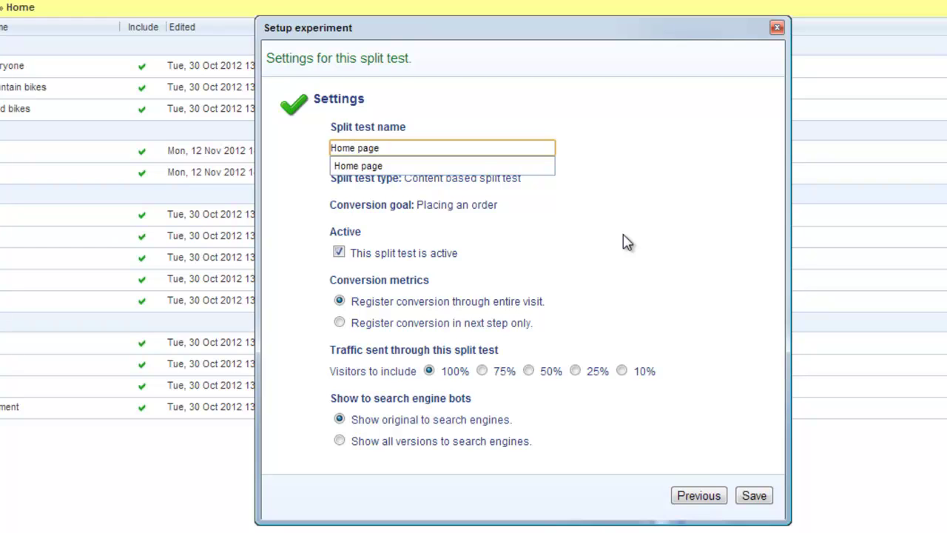
{"action": "key", "text": "Tab"}
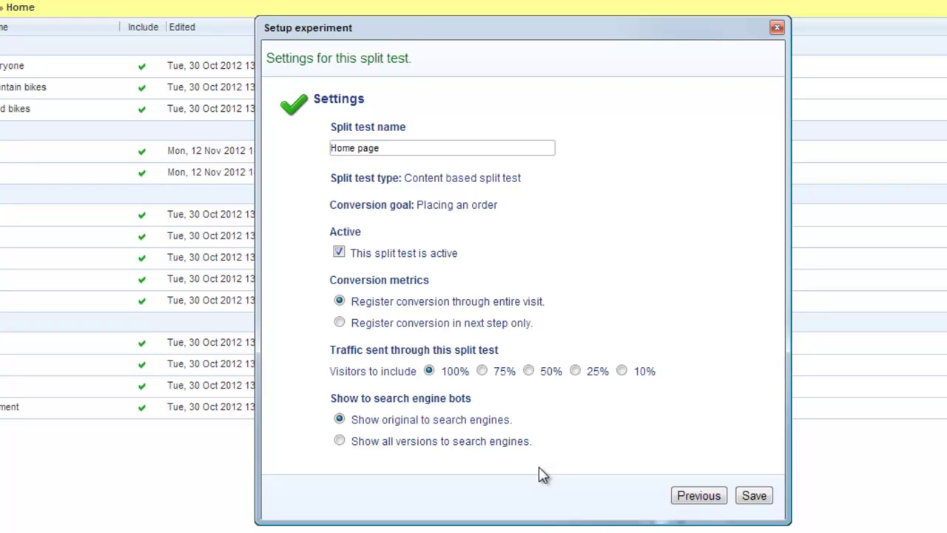
{"action": "left_click", "coordinate": [755, 496]}
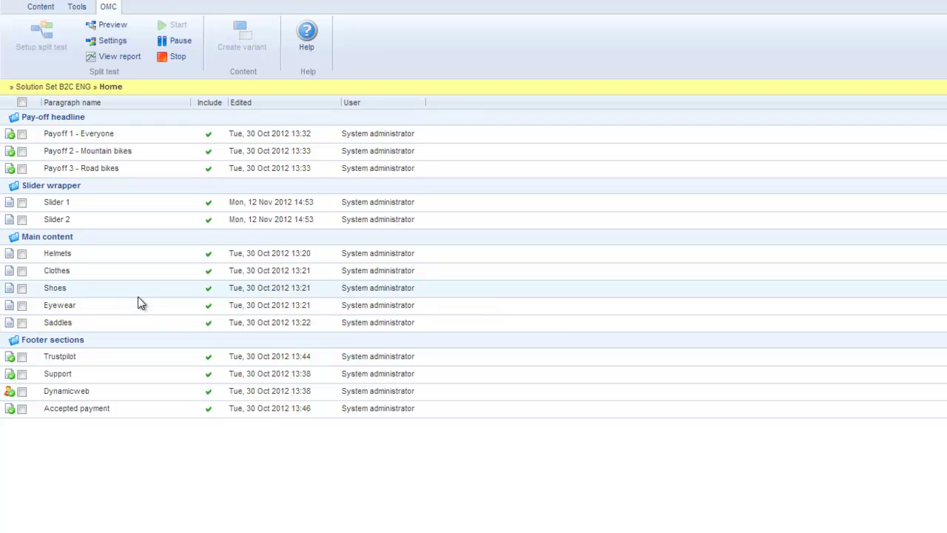
- Create split test variants of the Slider 1 and Slider 2 paragraphs
{"action": "left_click", "coordinate": [22, 203]}
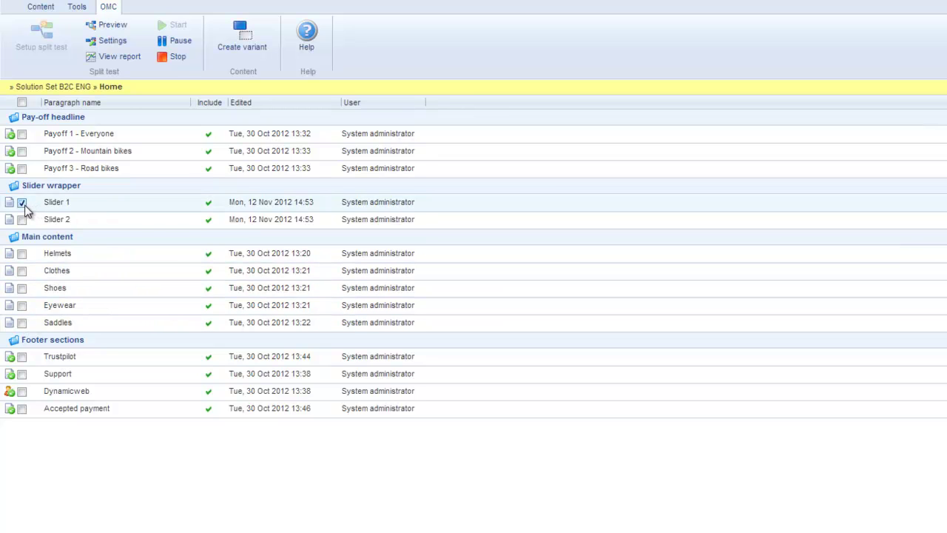
{"action": "left_click", "coordinate": [22, 220]}
{"action": "left_click", "coordinate": [251, 33]}
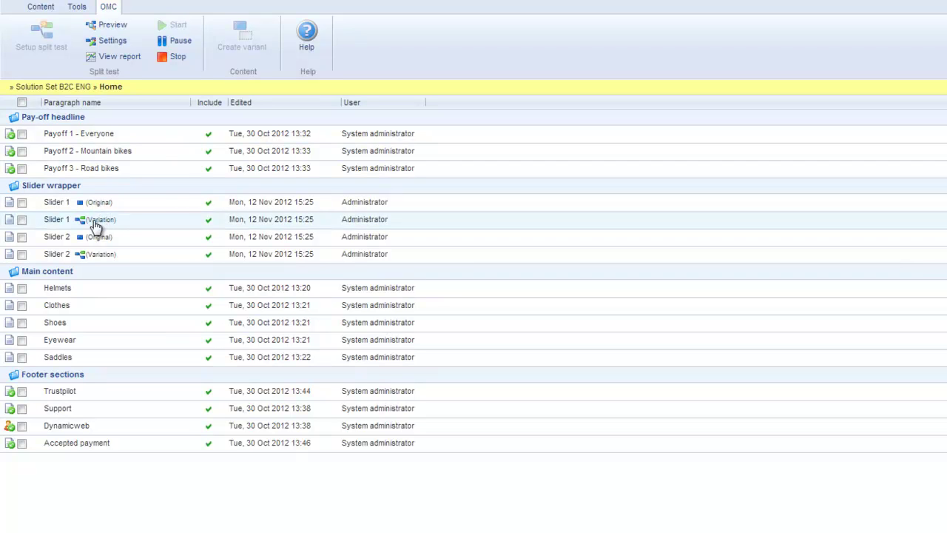
- Set the Slider 1 variation's image to f_banners.jpg from the Images/Frontpage folder, then save and close the paragraph
{"action": "left_click", "coordinate": [96, 226]}
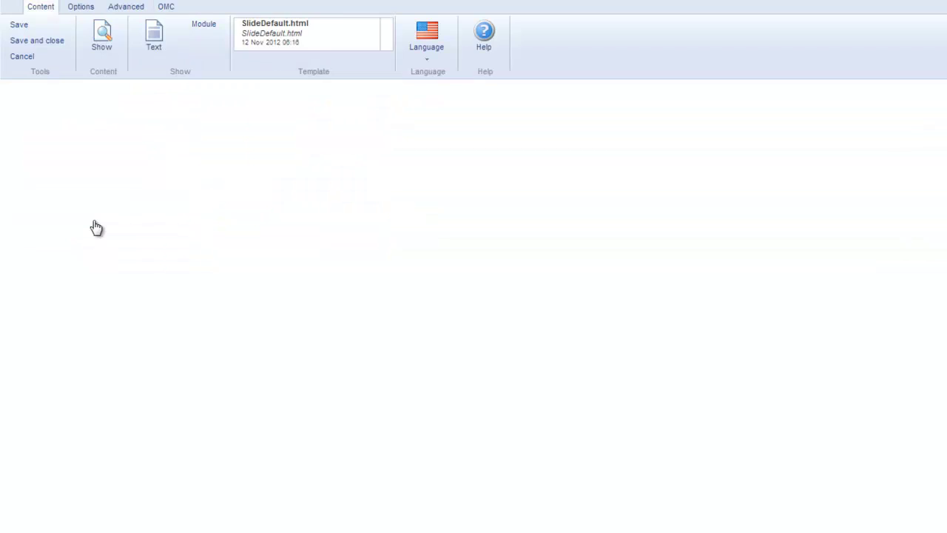
{"action": "left_click", "coordinate": [848, 125]}
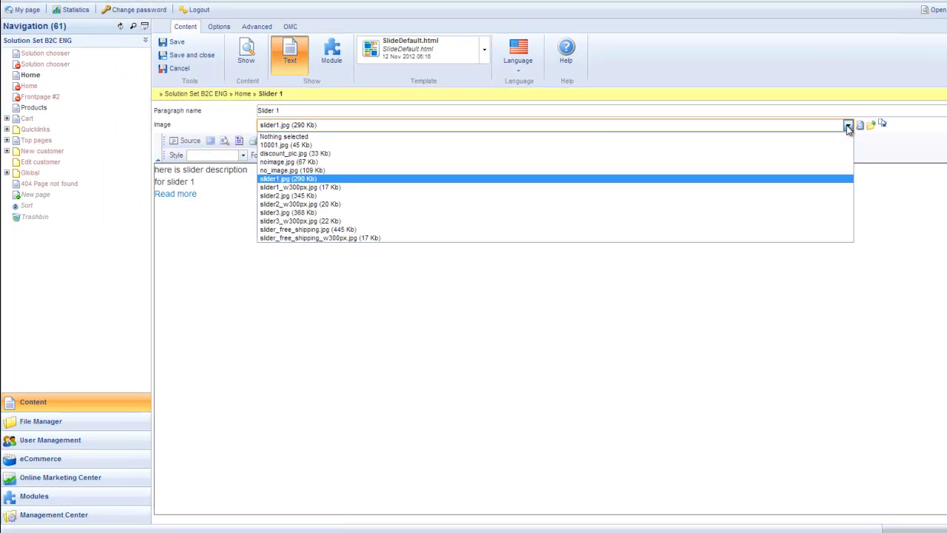
{"action": "left_click", "coordinate": [850, 125]}
{"action": "left_click", "coordinate": [870, 125]}
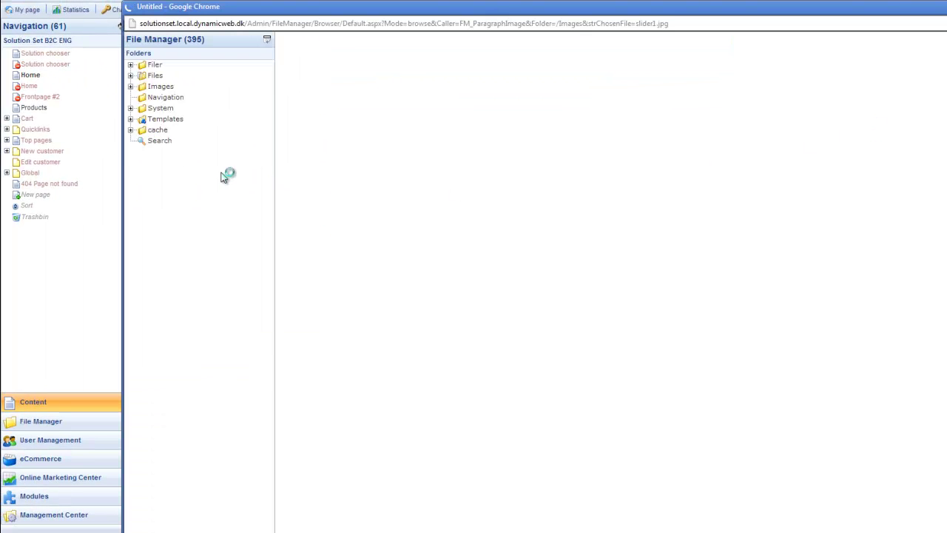
{"action": "left_click", "coordinate": [171, 120]}
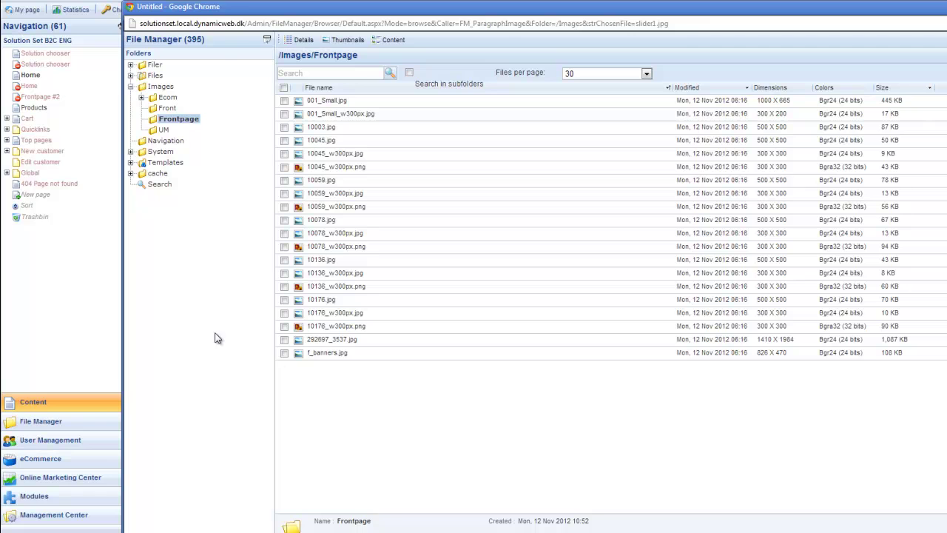
{"action": "left_click", "coordinate": [326, 352]}
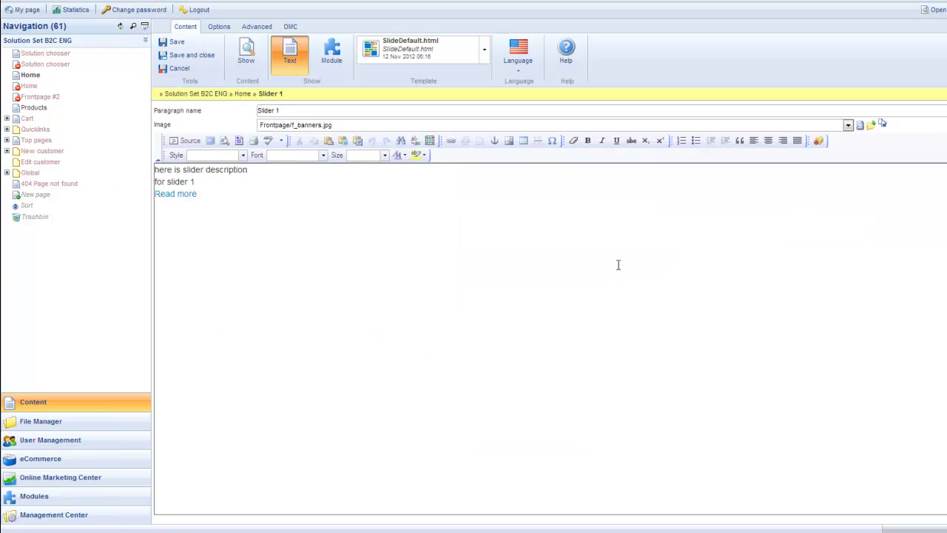
{"action": "left_click", "coordinate": [206, 59]}
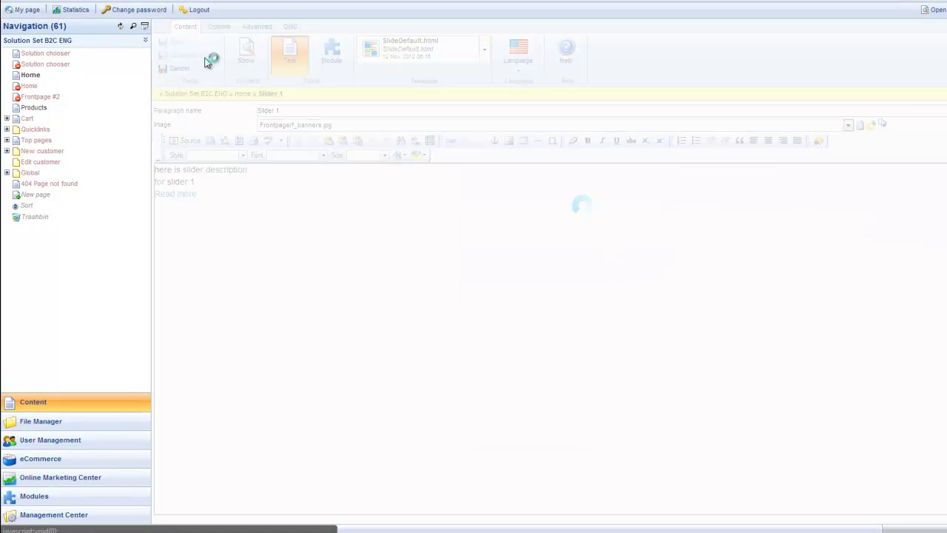
- Set the Slider 2 variation's image to f_banners.jpg from the Images/Frontpage folder, then save and close the paragraph
{"action": "left_click", "coordinate": [224, 235]}
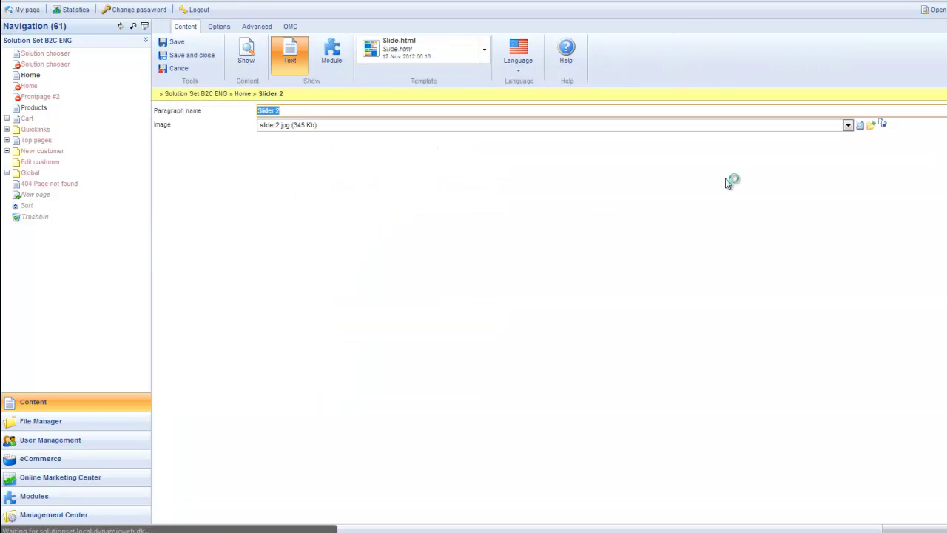
{"action": "left_click", "coordinate": [871, 125]}
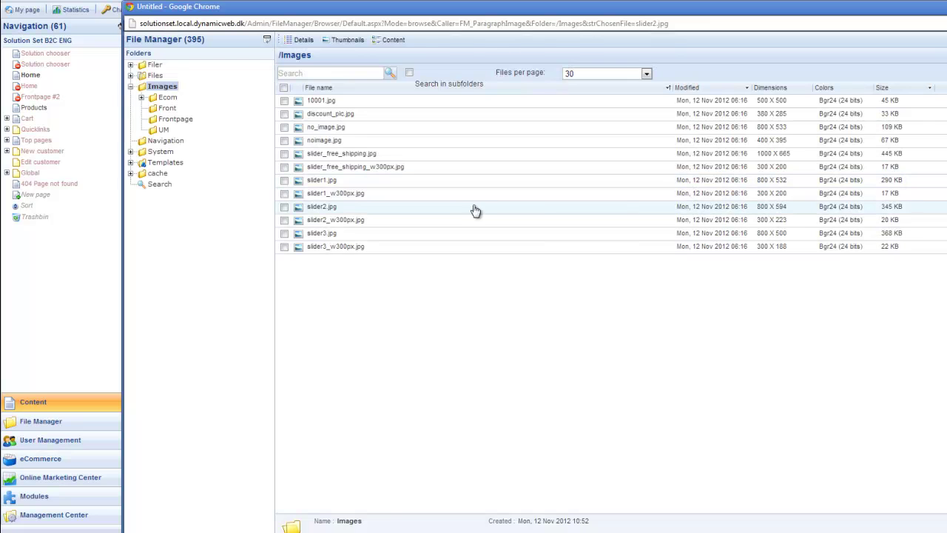
{"action": "left_click", "coordinate": [178, 119]}
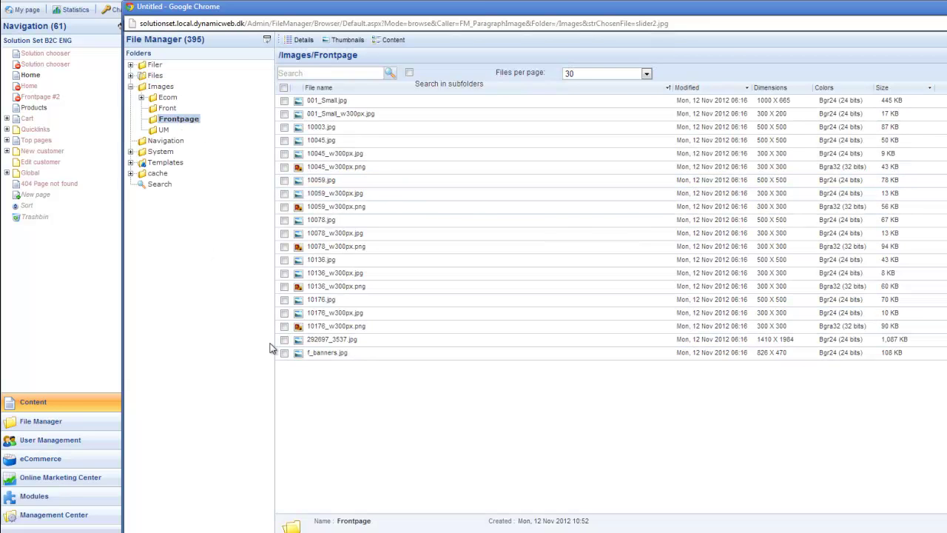
{"action": "double_click", "coordinate": [338, 353]}
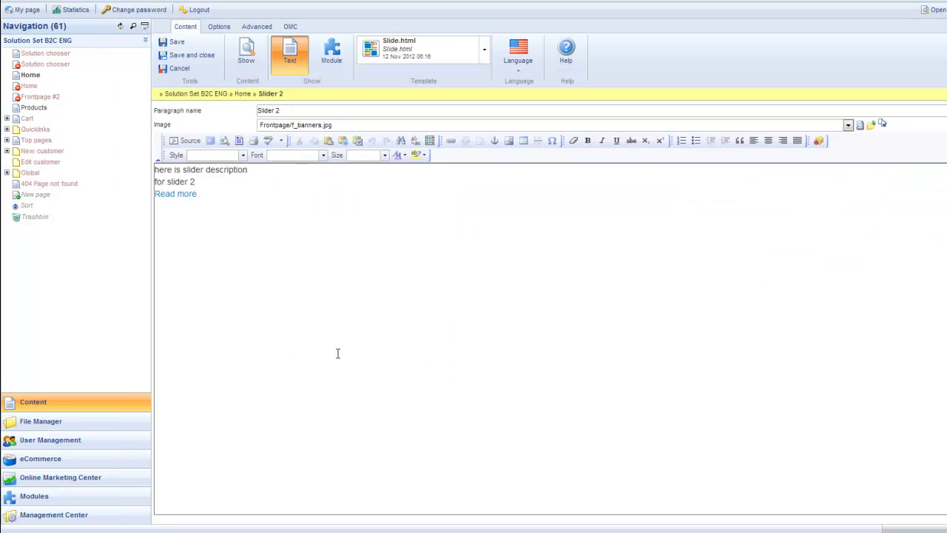
{"action": "left_click", "coordinate": [192, 57]}
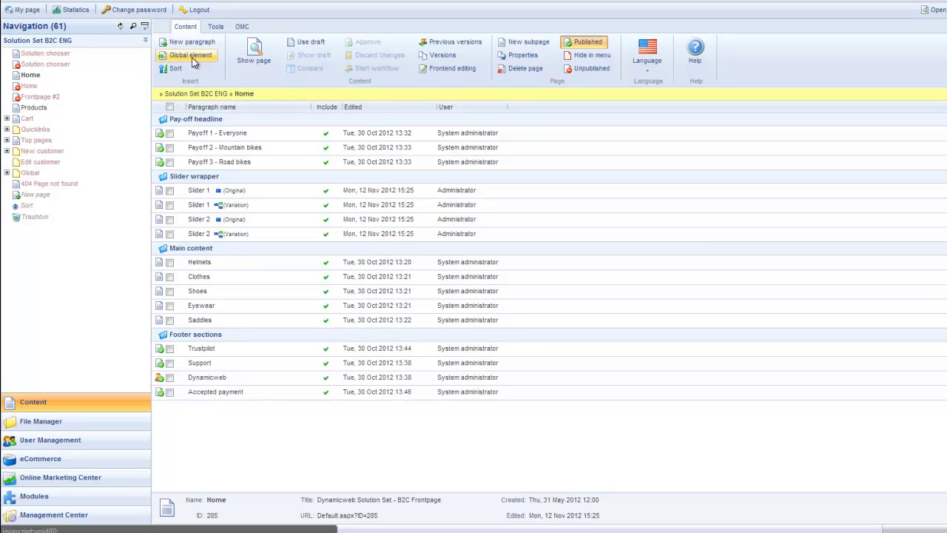
- Preview the split test's original version of the Home page and advance its slider to the second slide
{"action": "left_click", "coordinate": [169, 190]}
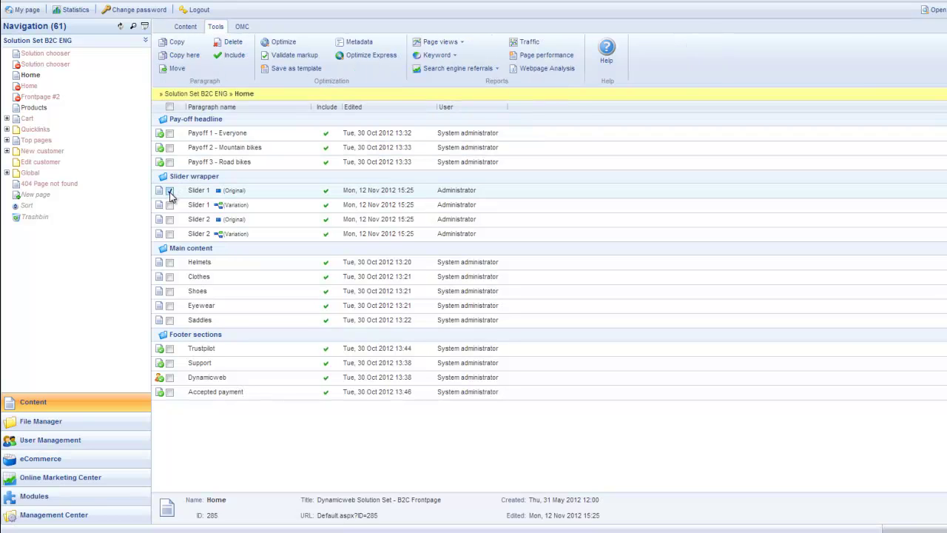
{"action": "left_click", "coordinate": [170, 205]}
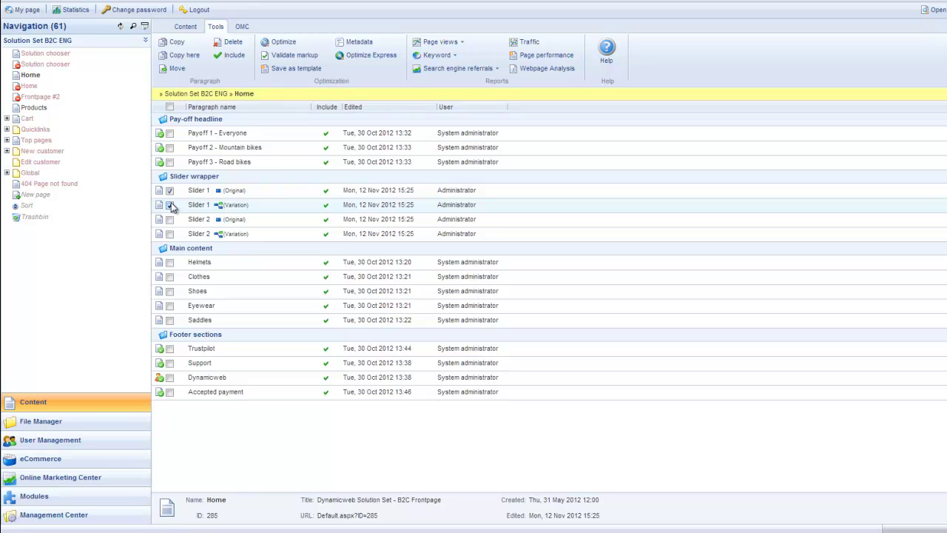
{"action": "left_click", "coordinate": [242, 27]}
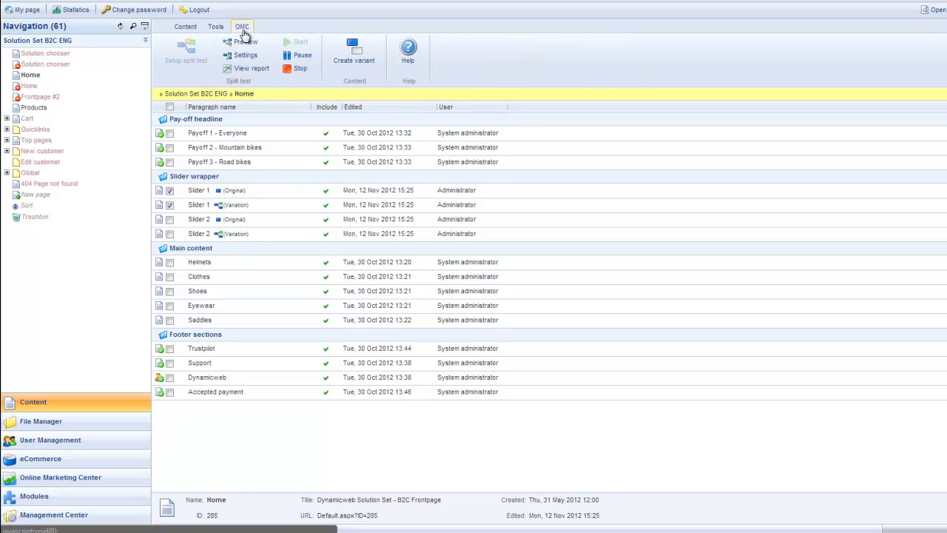
{"action": "left_click", "coordinate": [246, 43]}
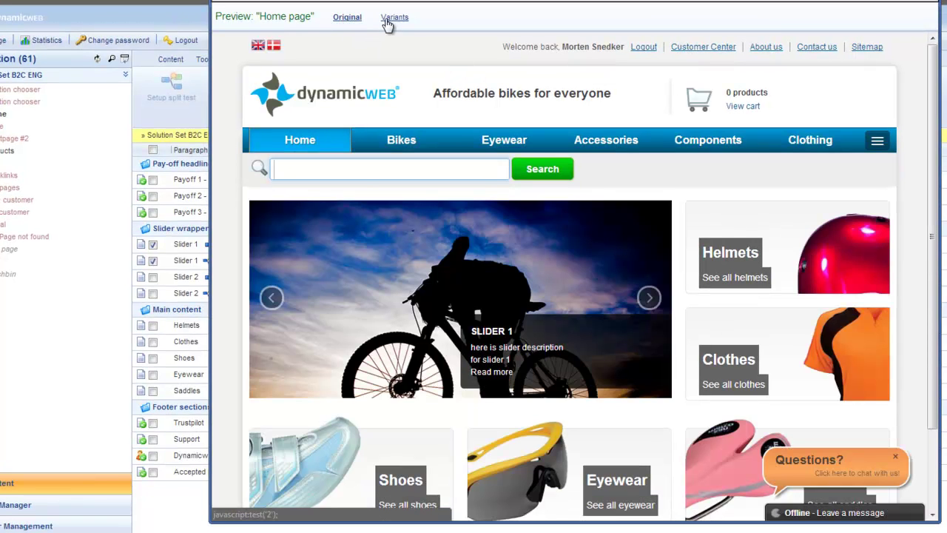
{"action": "left_click", "coordinate": [649, 298]}
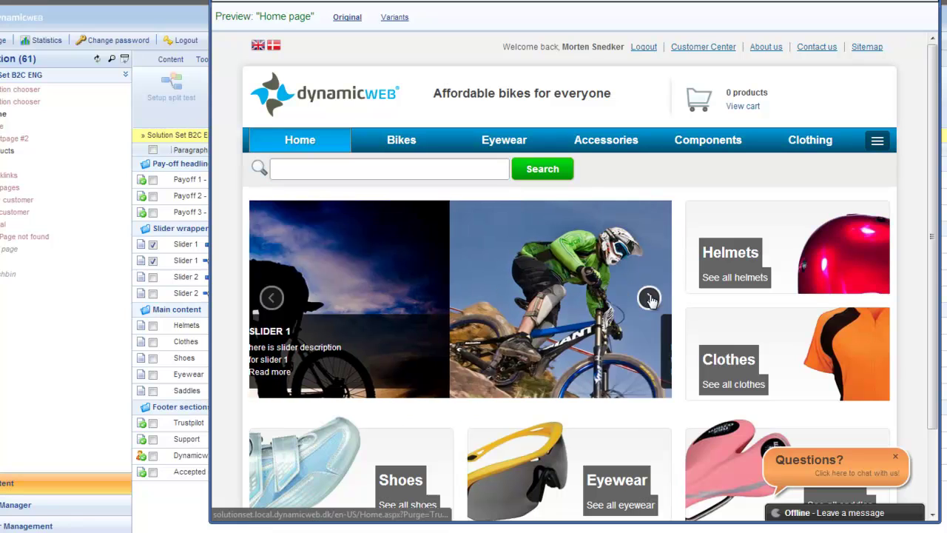
- Preview the variant version of the Home page, browse both of its slides, and close the preview
{"action": "left_click", "coordinate": [398, 20]}
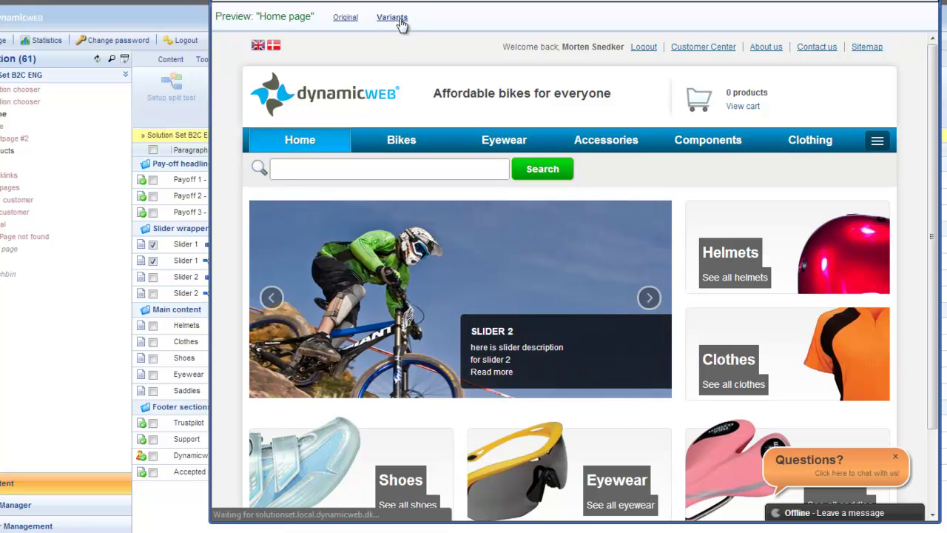
{"action": "left_click", "coordinate": [649, 298]}
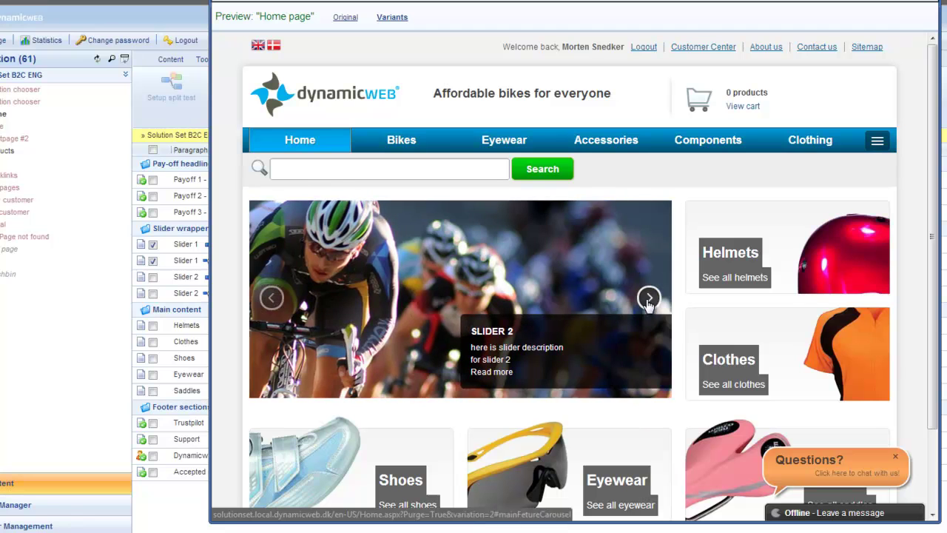
{"action": "left_click", "coordinate": [271, 297]}
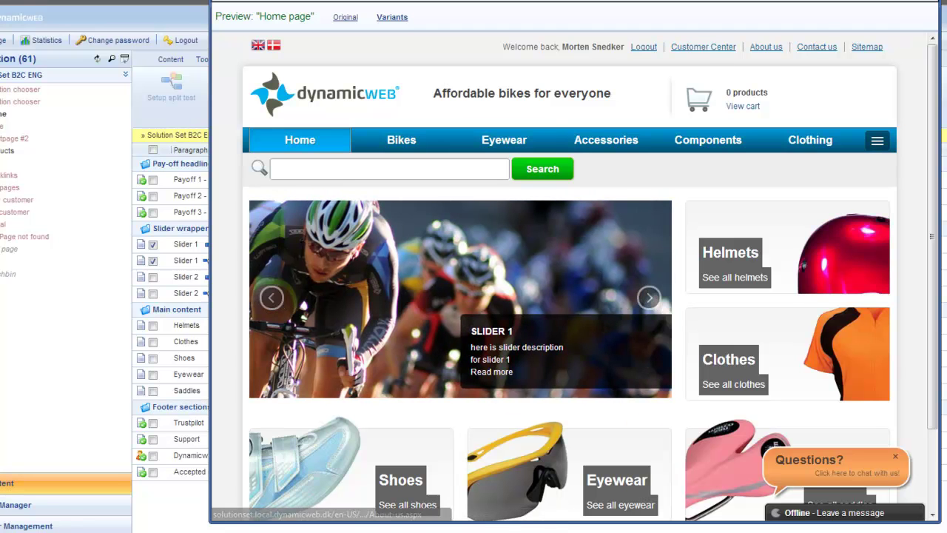
{"action": "left_click", "coordinate": [921, 1]}
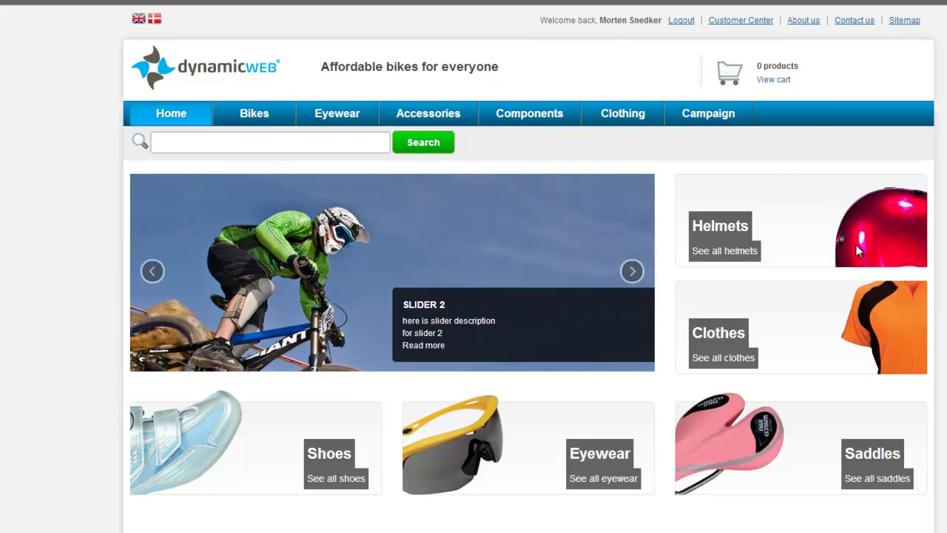
- On the shop website, add the Bell Alchera Euro Road Helmet from the helmets list to the cart and proceed to checkout
{"action": "left_click", "coordinate": [715, 251]}
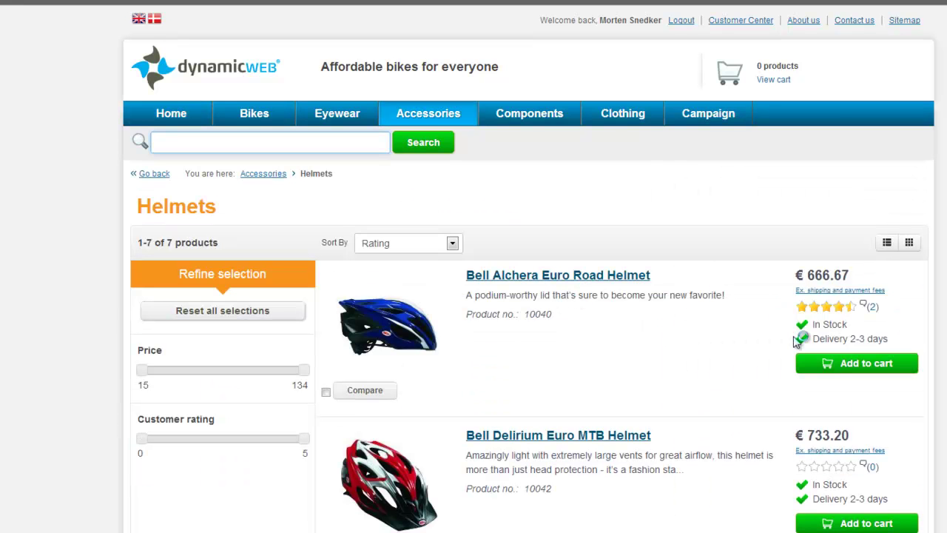
{"action": "left_click", "coordinate": [835, 364]}
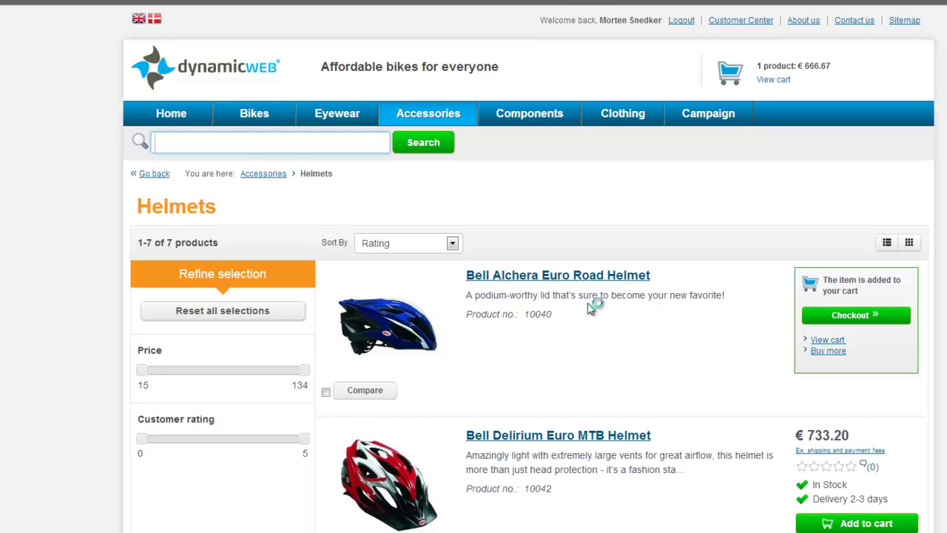
{"action": "left_click", "coordinate": [859, 315]}
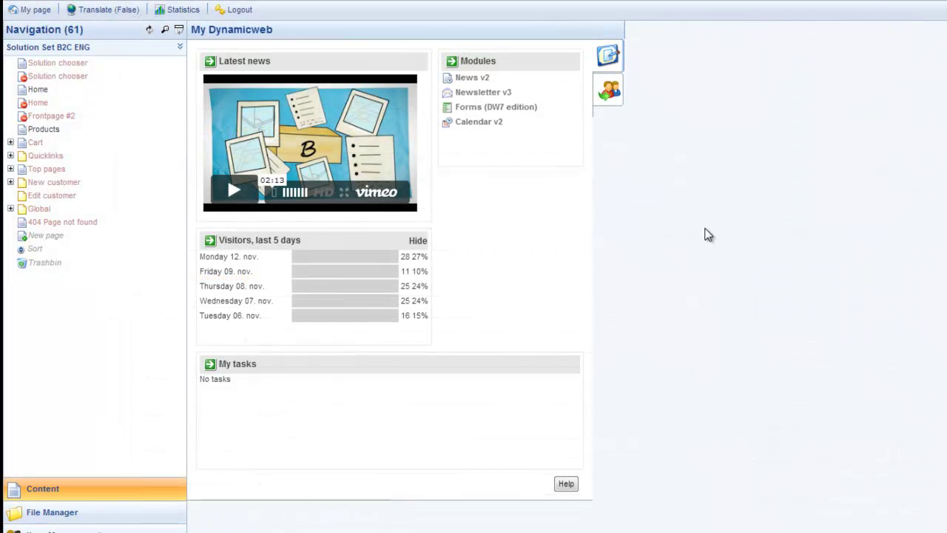
- View the split test report for the Home page in the content area, and close the report
{"action": "left_click", "coordinate": [39, 91]}
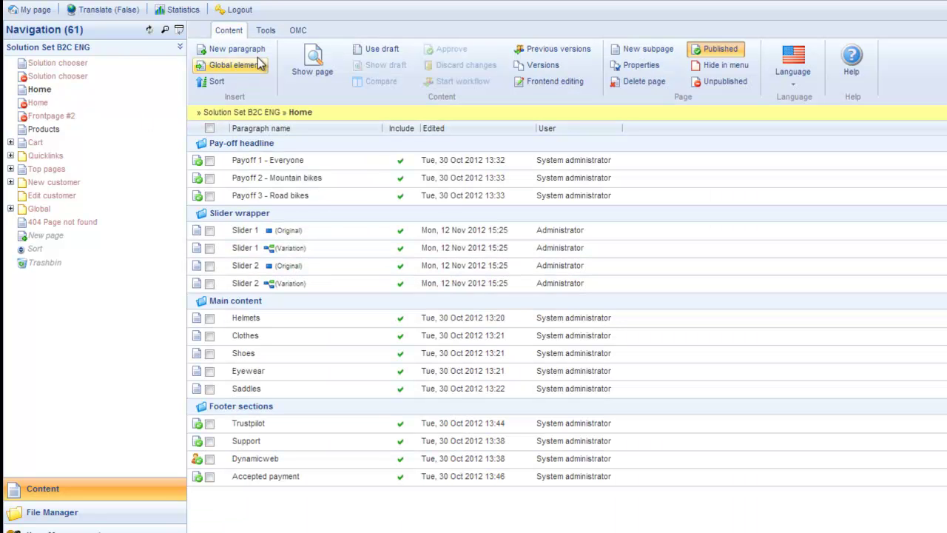
{"action": "left_click", "coordinate": [297, 33]}
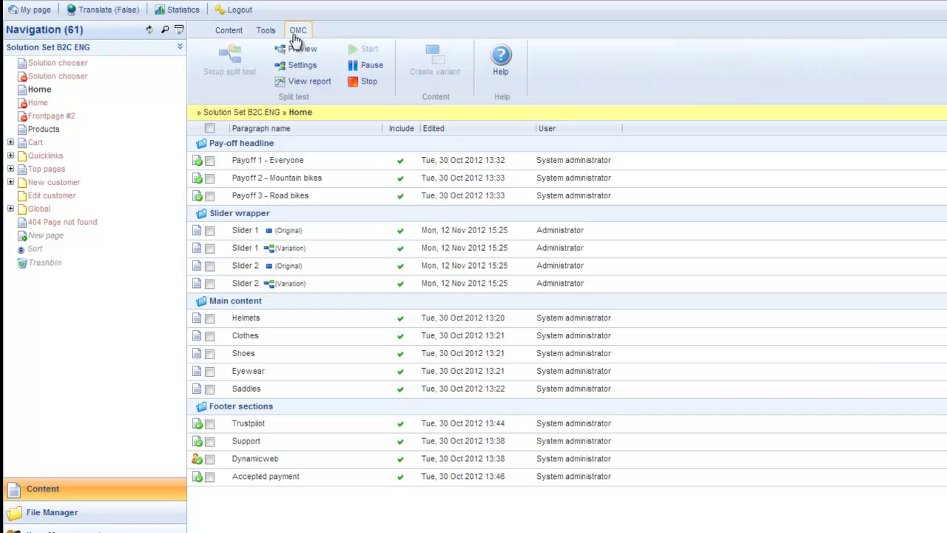
{"action": "left_click", "coordinate": [298, 83]}
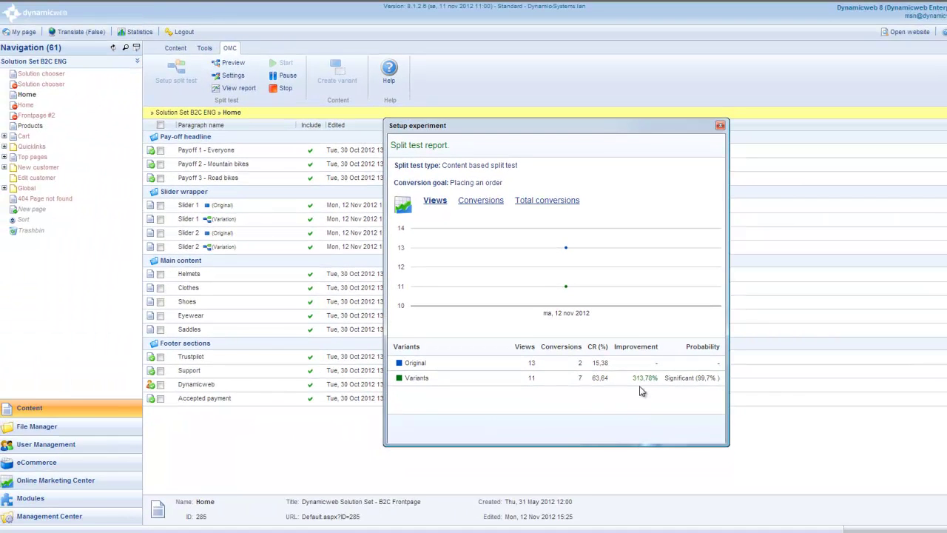
{"action": "left_click", "coordinate": [719, 129]}
- View the report of the Home page split test from the Online Marketing Center's split test list, and close it
{"action": "left_click", "coordinate": [56, 479]}
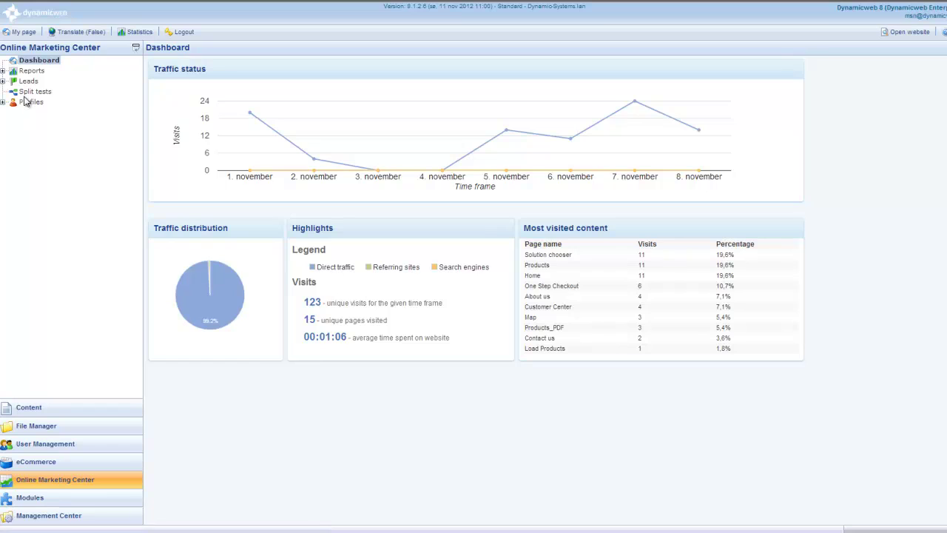
{"action": "left_click", "coordinate": [32, 92]}
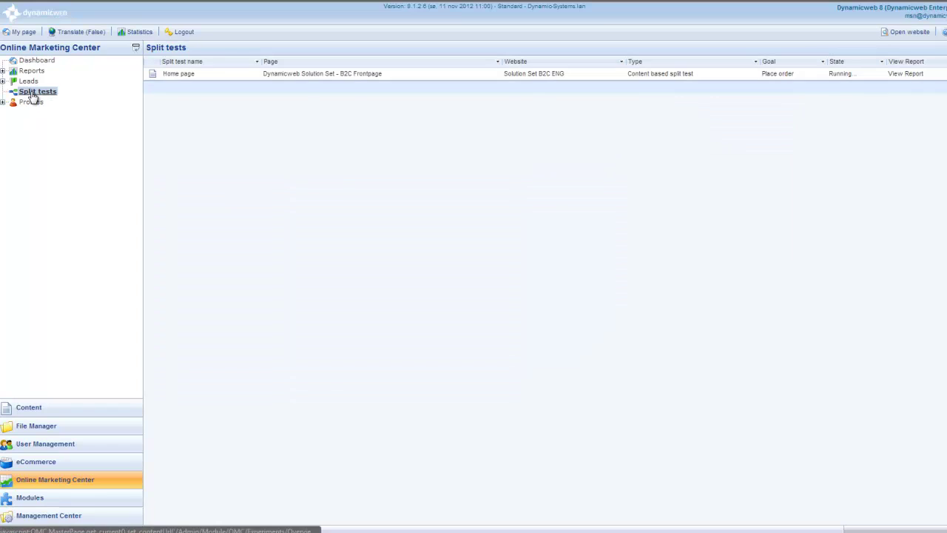
{"action": "right_click", "coordinate": [226, 80]}
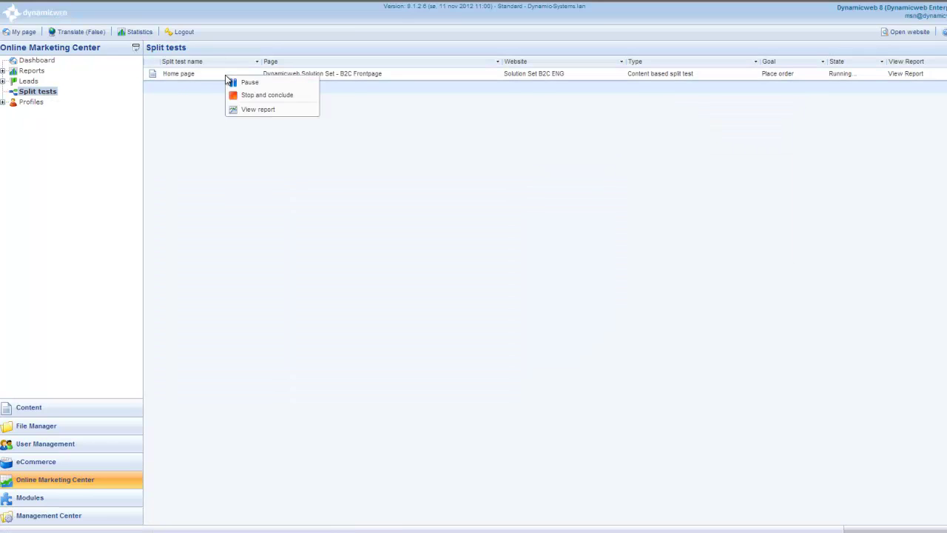
{"action": "left_click", "coordinate": [268, 111]}
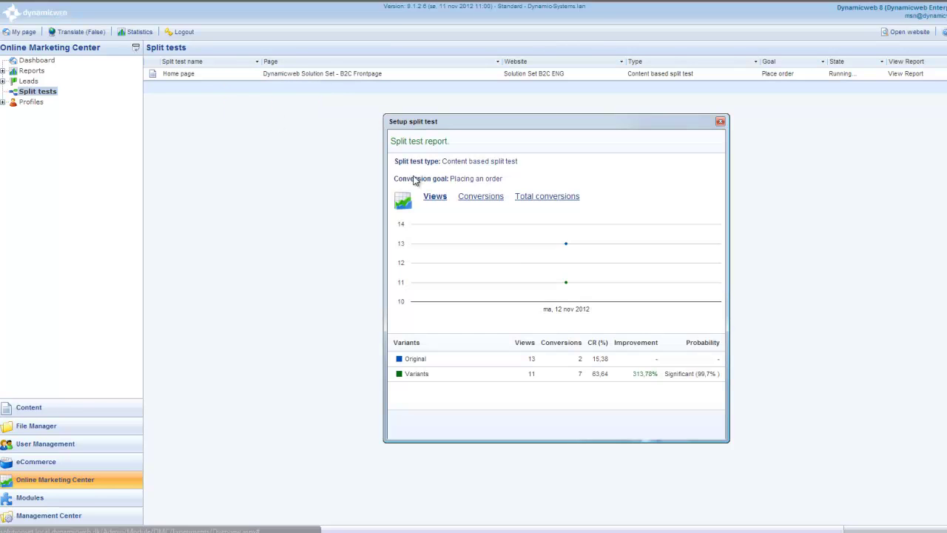
{"action": "left_click", "coordinate": [719, 122]}
- Start stopping and concluding the Home page split test, and tick the confirmation to stop it
{"action": "right_click", "coordinate": [234, 74]}
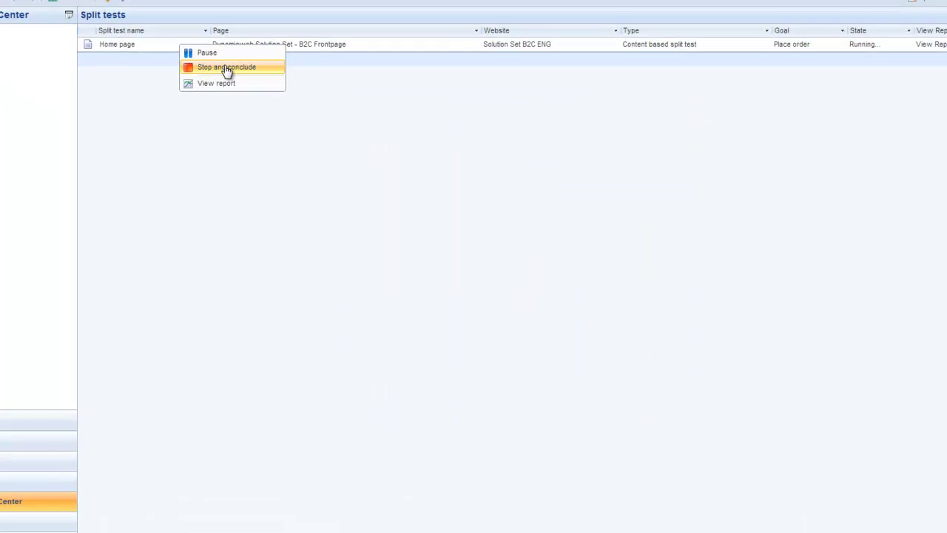
{"action": "left_click", "coordinate": [270, 94]}
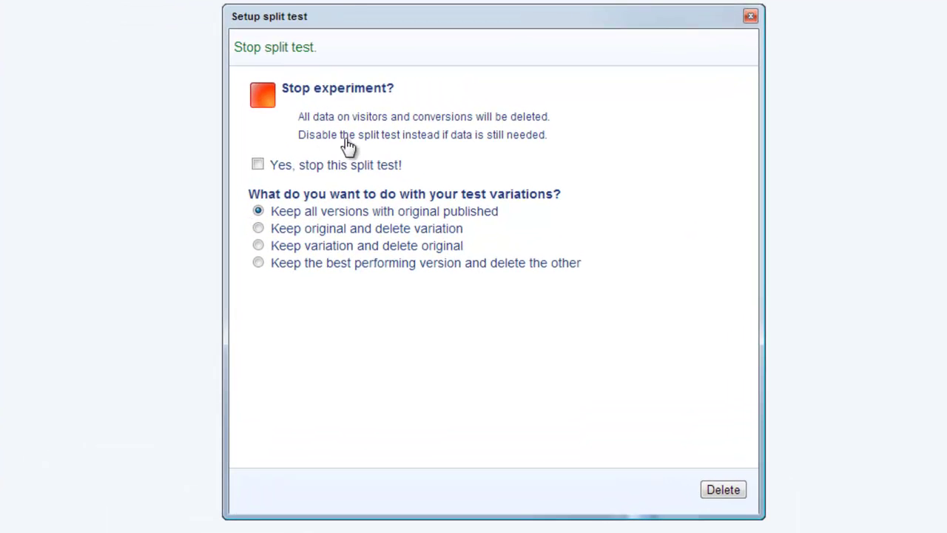
{"action": "left_click", "coordinate": [257, 164]}
{"action": "left_click", "coordinate": [258, 165]}
{"action": "left_click", "coordinate": [259, 167]}
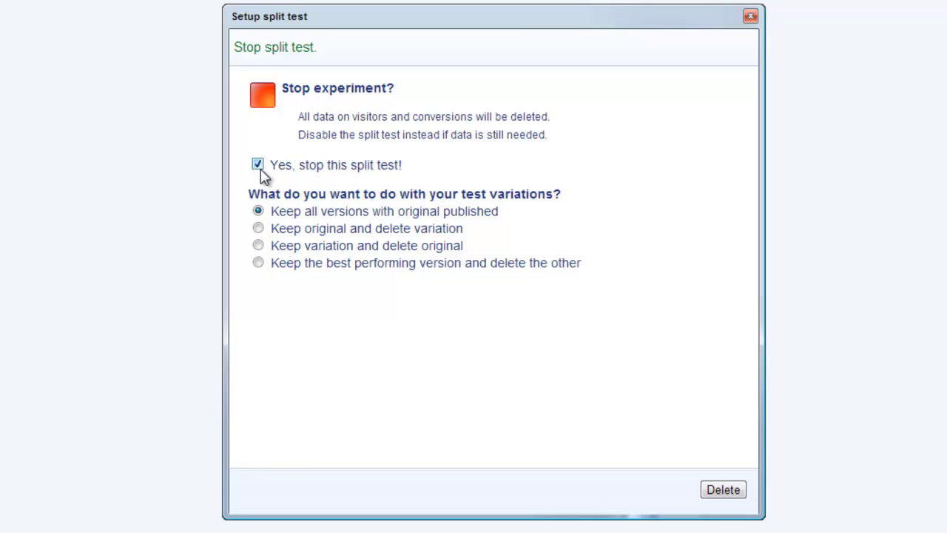